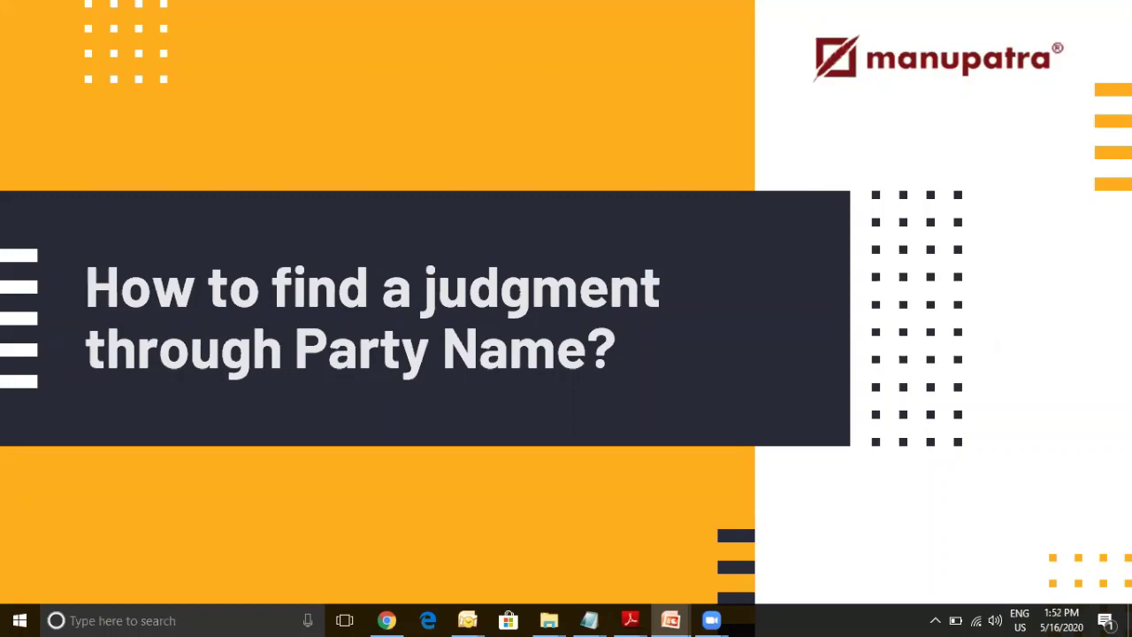
- Advance the slide show to slide 2, which lists the three cases to search for
key(Right)
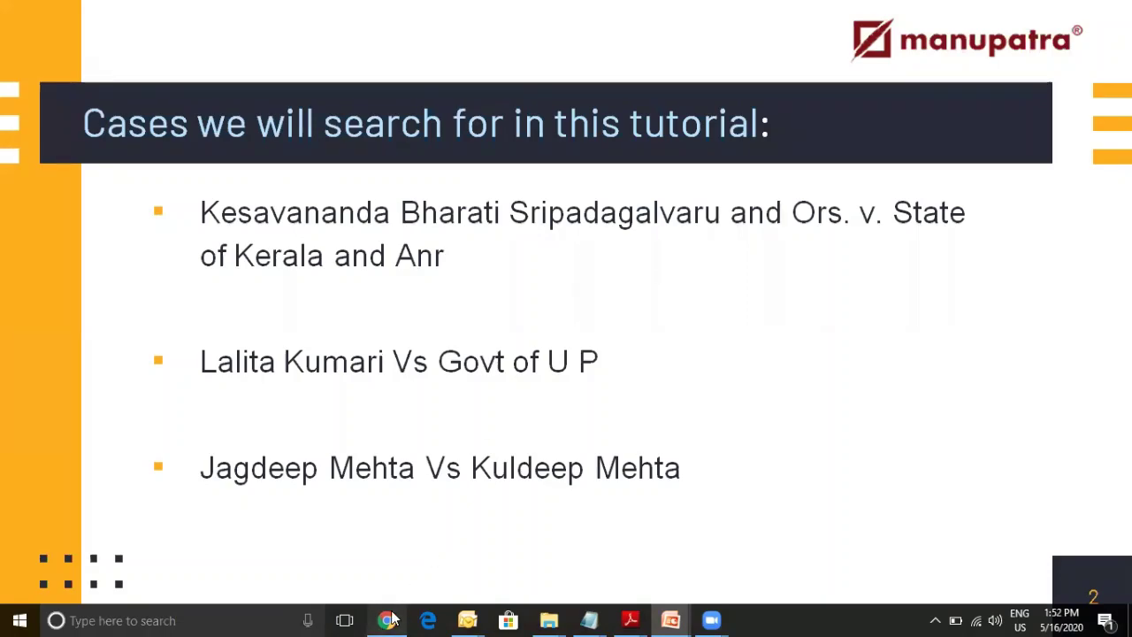
- Run a Legal Search on Appellant/Respondent 'Kesavananda Bharati' and highlight the single matching judgment title
key(alt+Tab)
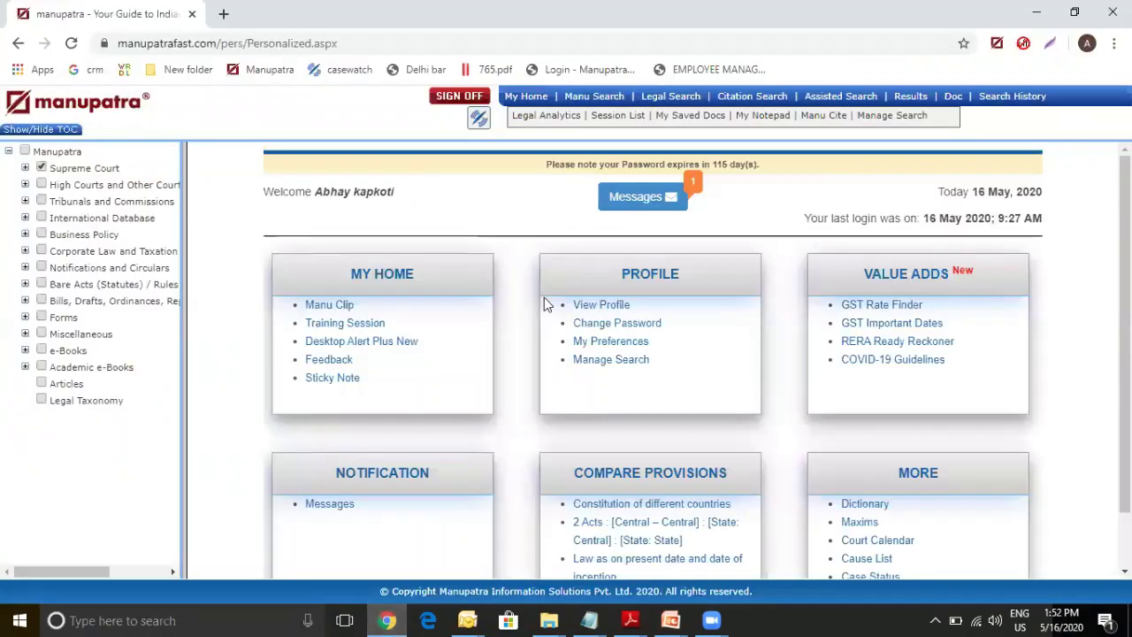
click(672, 98)
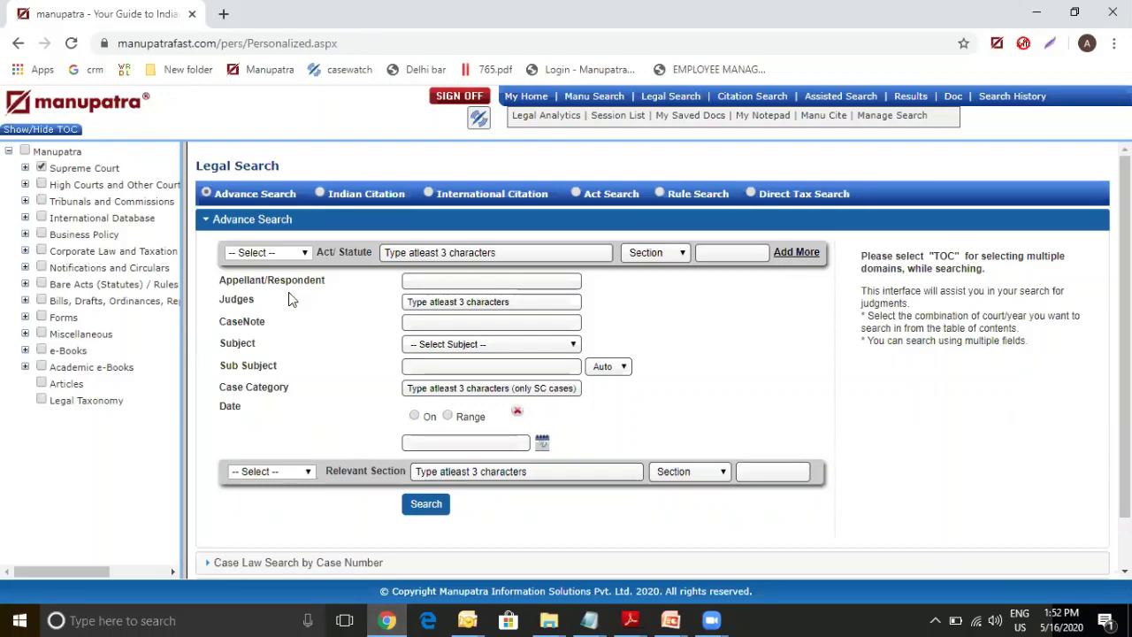
click(420, 280)
text(Kesavananda Bharati)
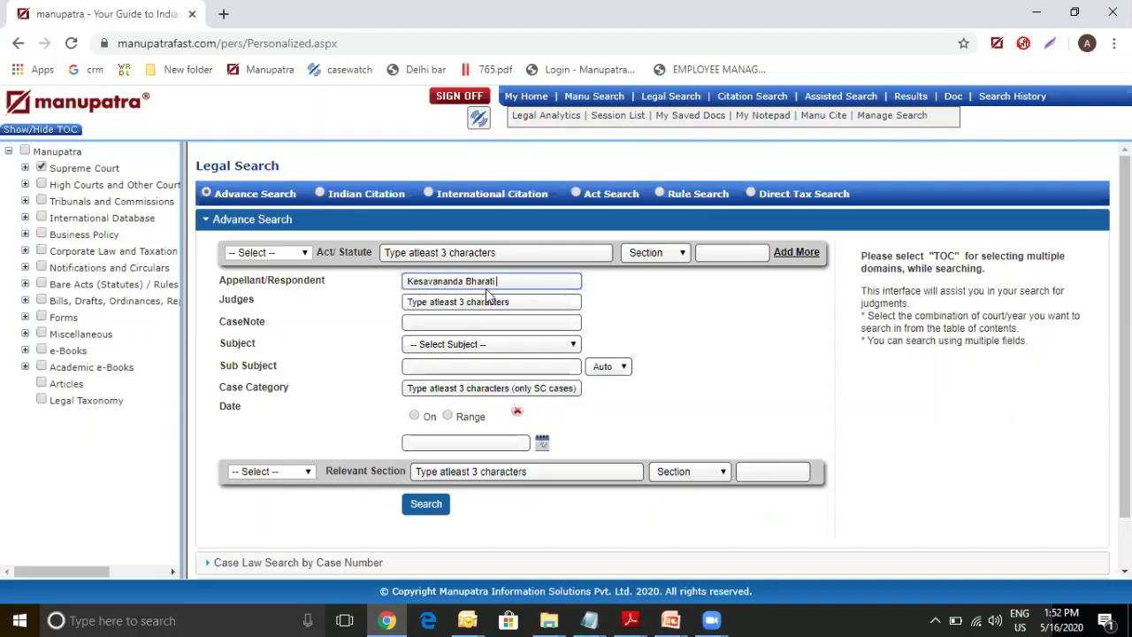
click(420, 504)
click(421, 504)
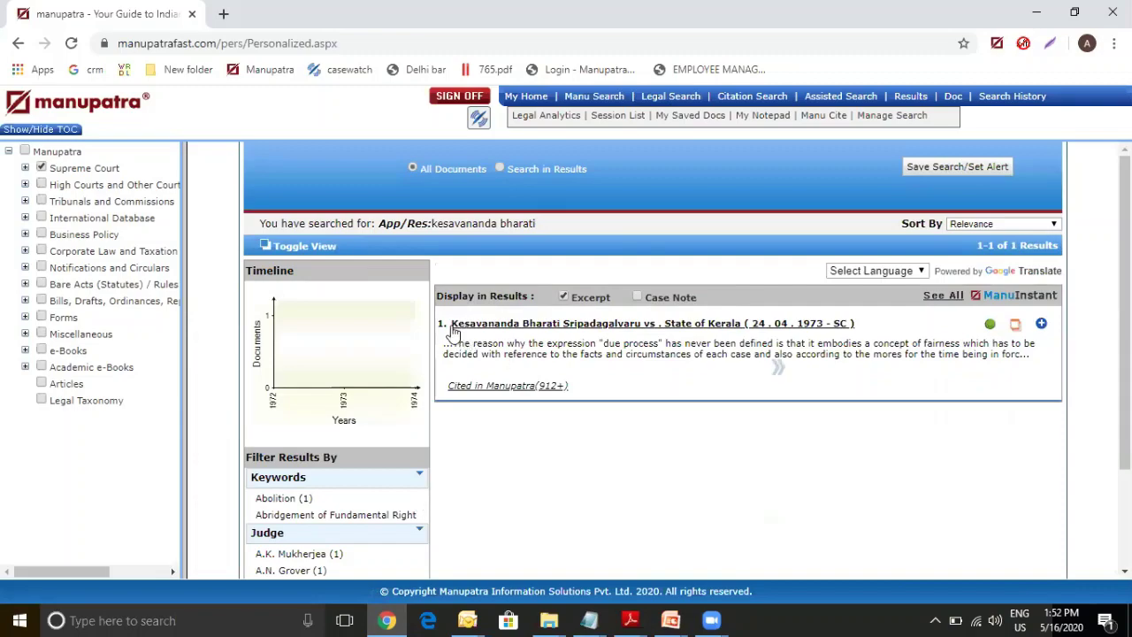
drag(450, 323, 855, 333)
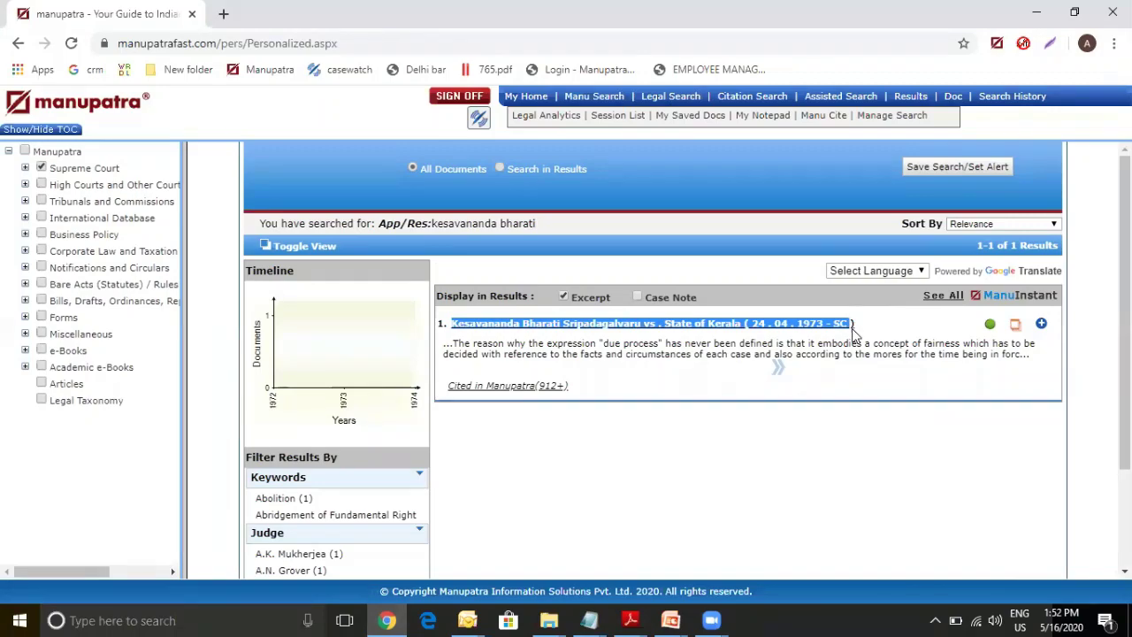
- Run a free-text Manu Search for Kesavananda Bharati (119 results), then return to Legal Search
click(585, 103)
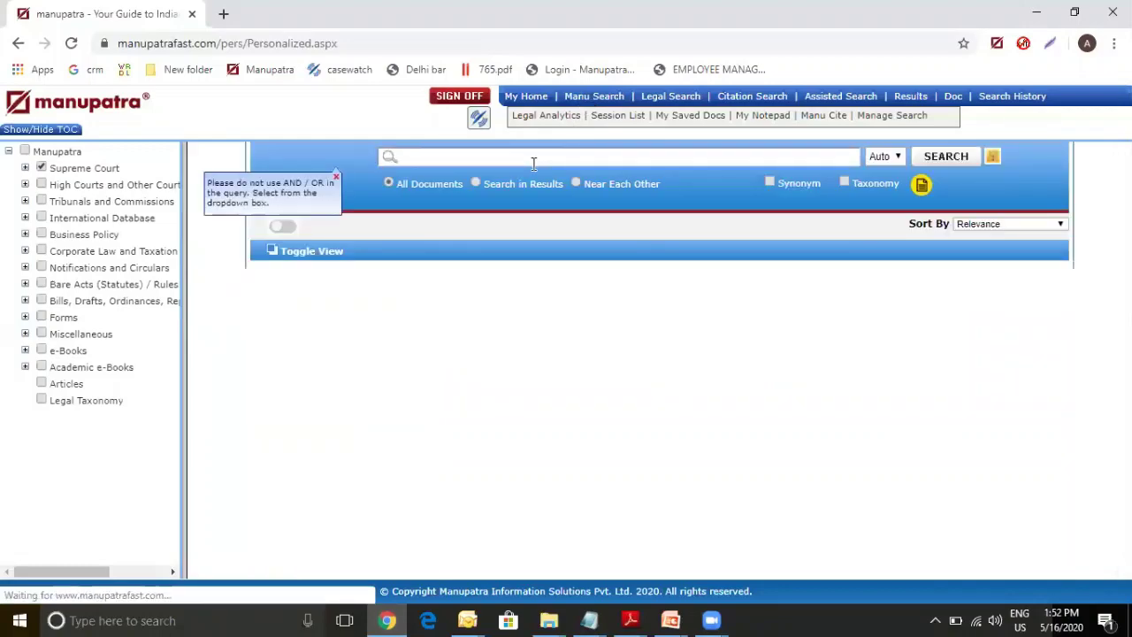
text(Kesavananda Bharati)
click(924, 163)
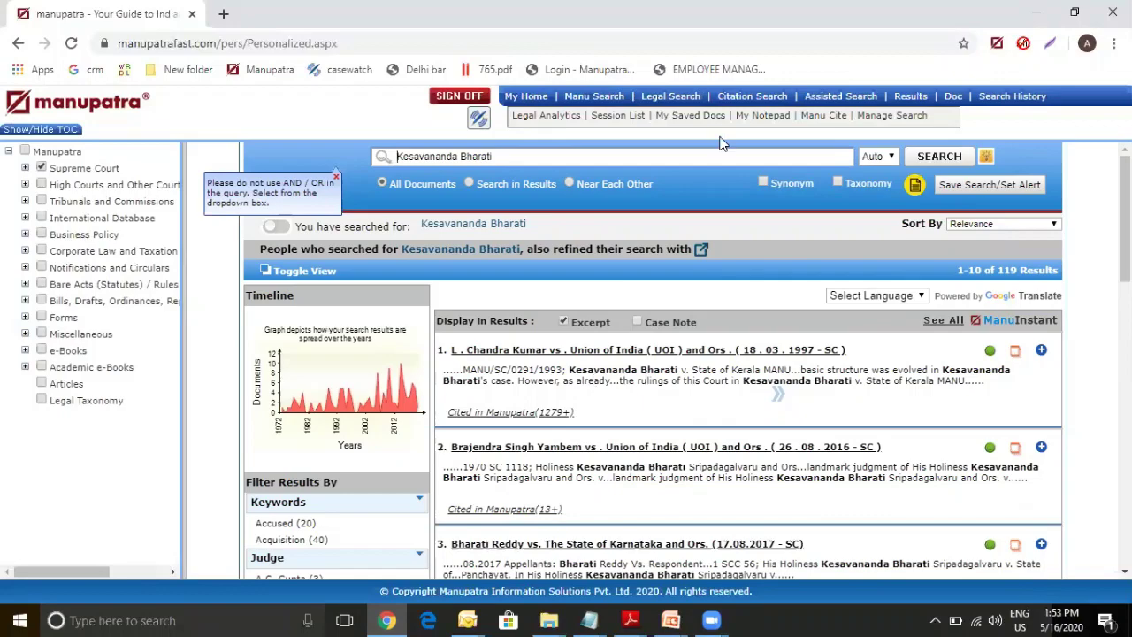
click(674, 97)
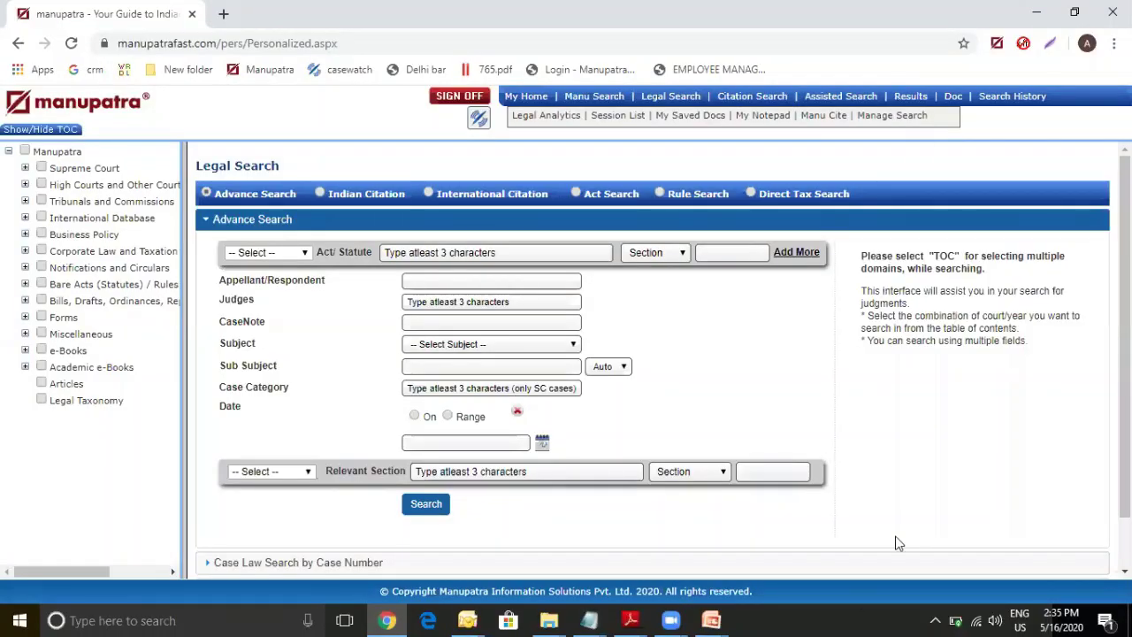
- Search Appellant/Respondent for 'lalita kumari govt of up', listing three Lalita Kumari vs. Govt. of U.P. judgments
mouse_move(712, 619)
click(633, 511)
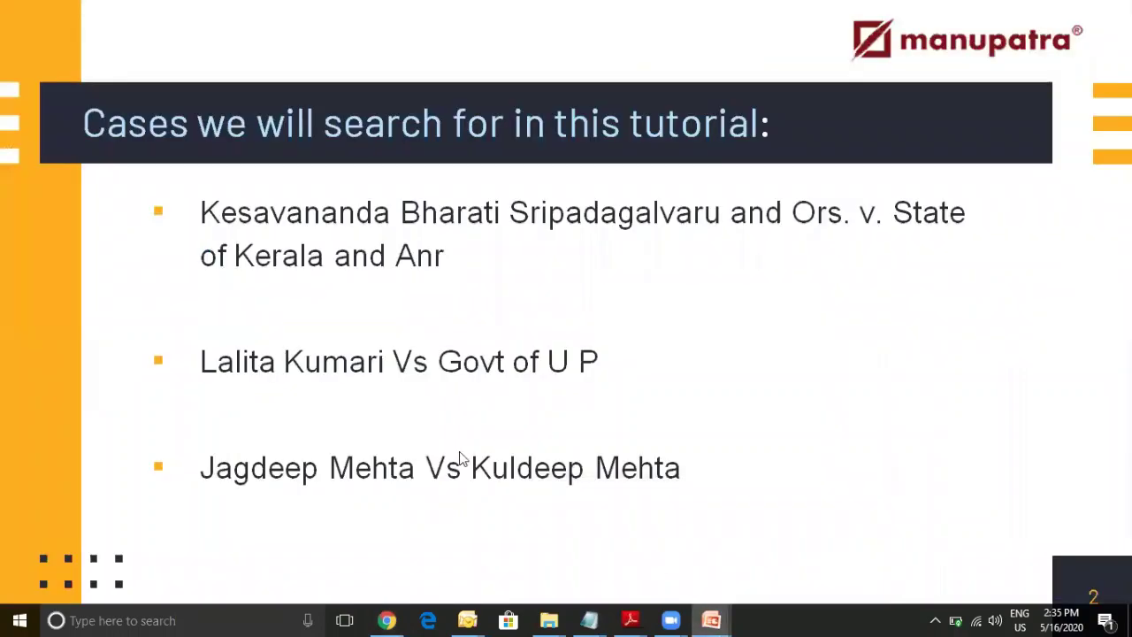
click(386, 620)
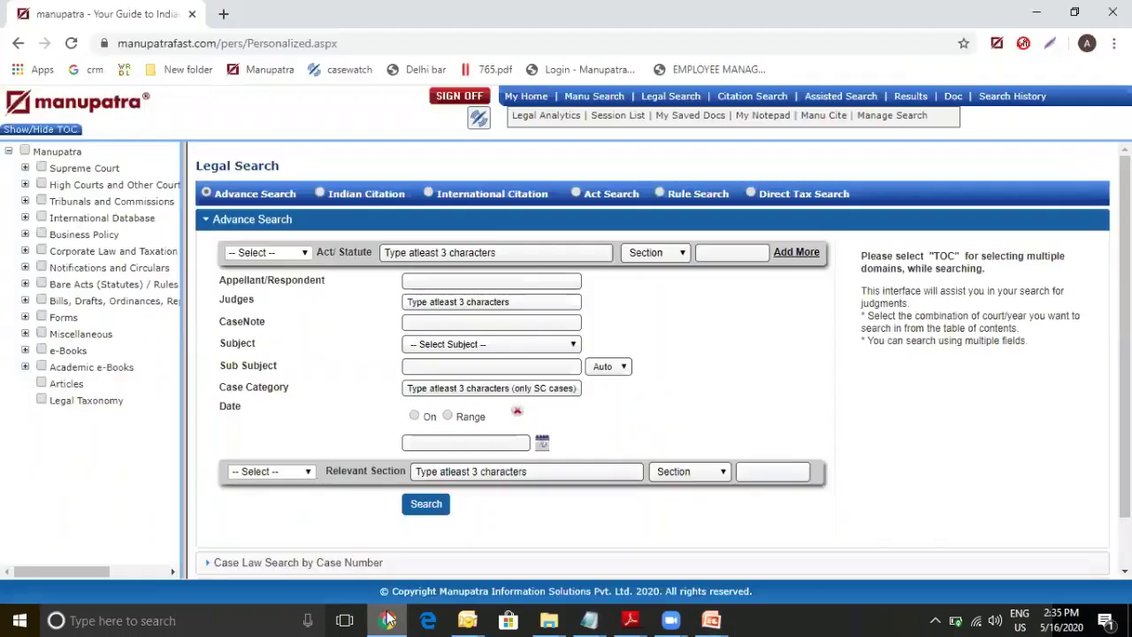
click(477, 279)
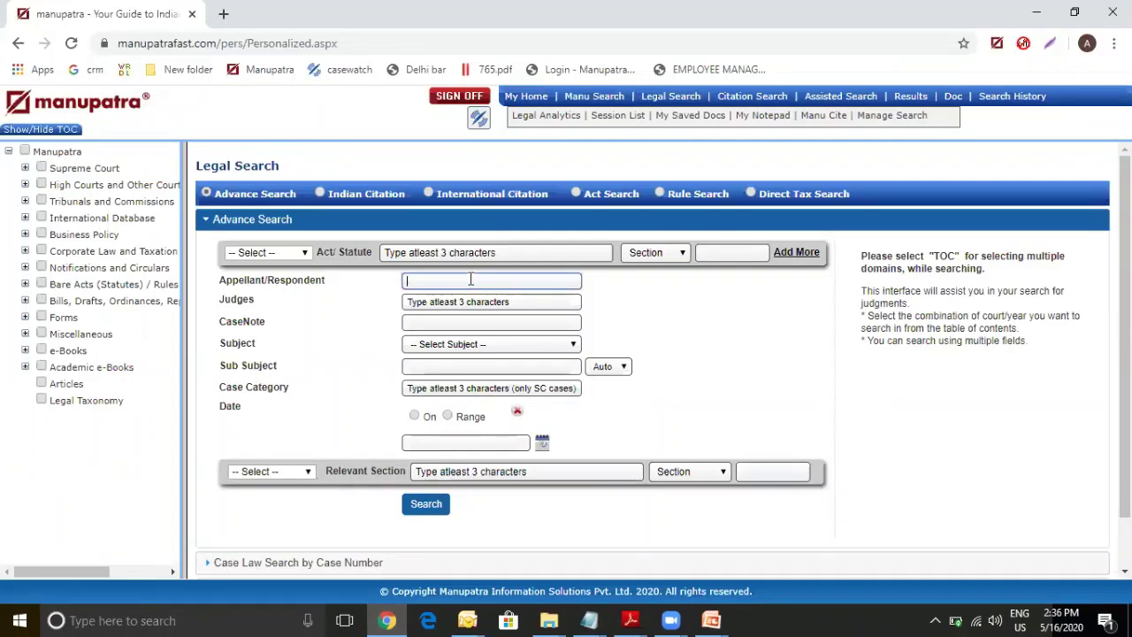
text(lalita kumari govt of up)
click(436, 512)
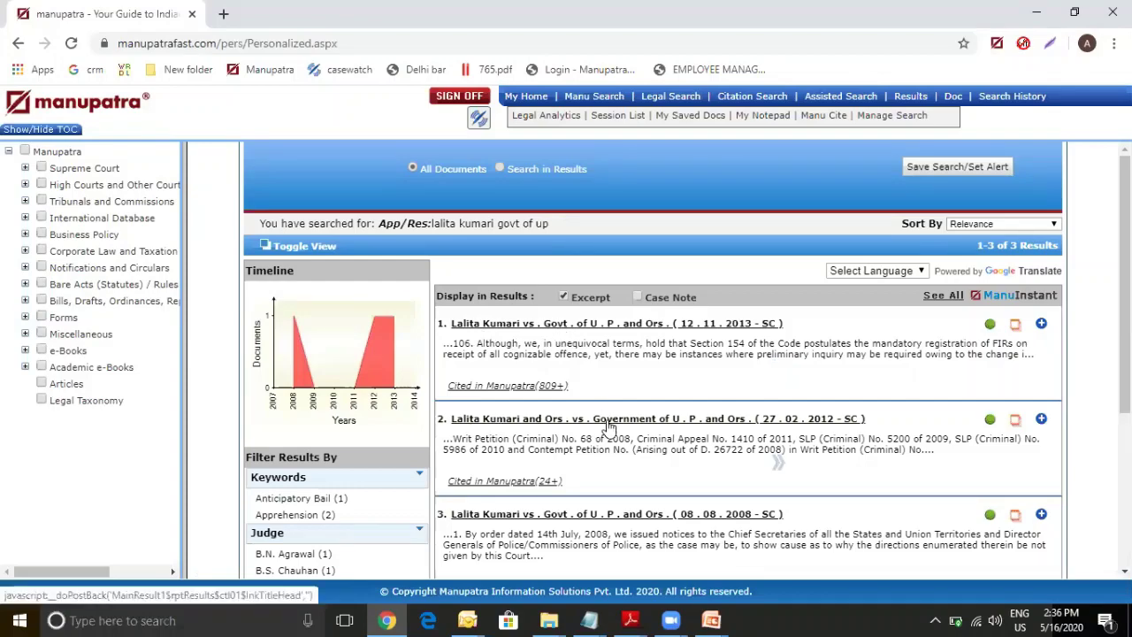
mouse_move(631, 619)
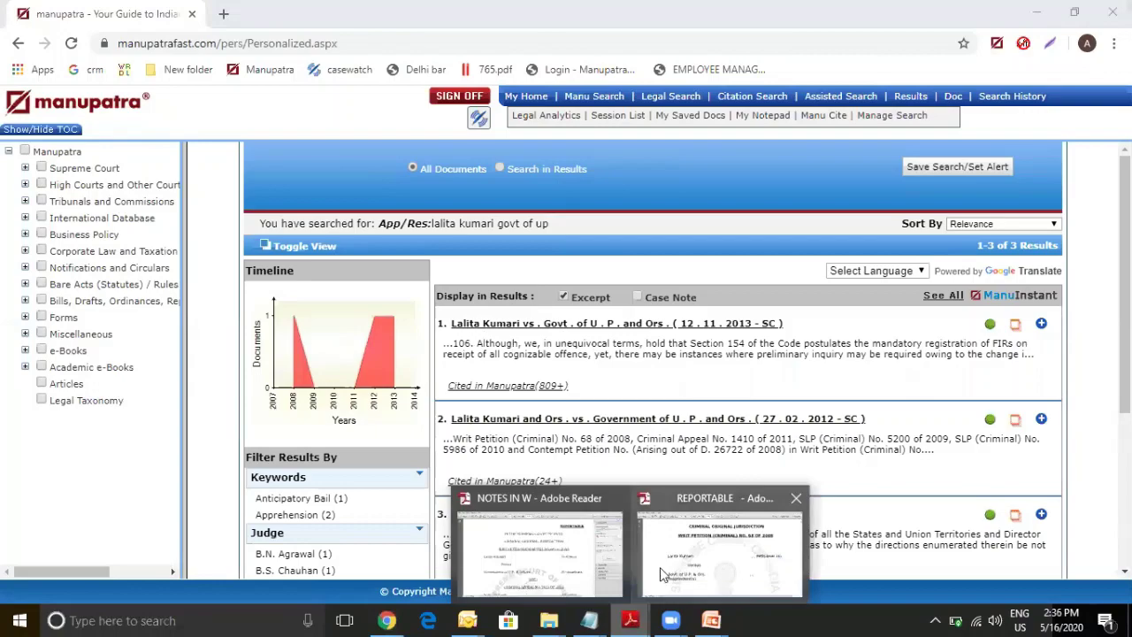
click(662, 570)
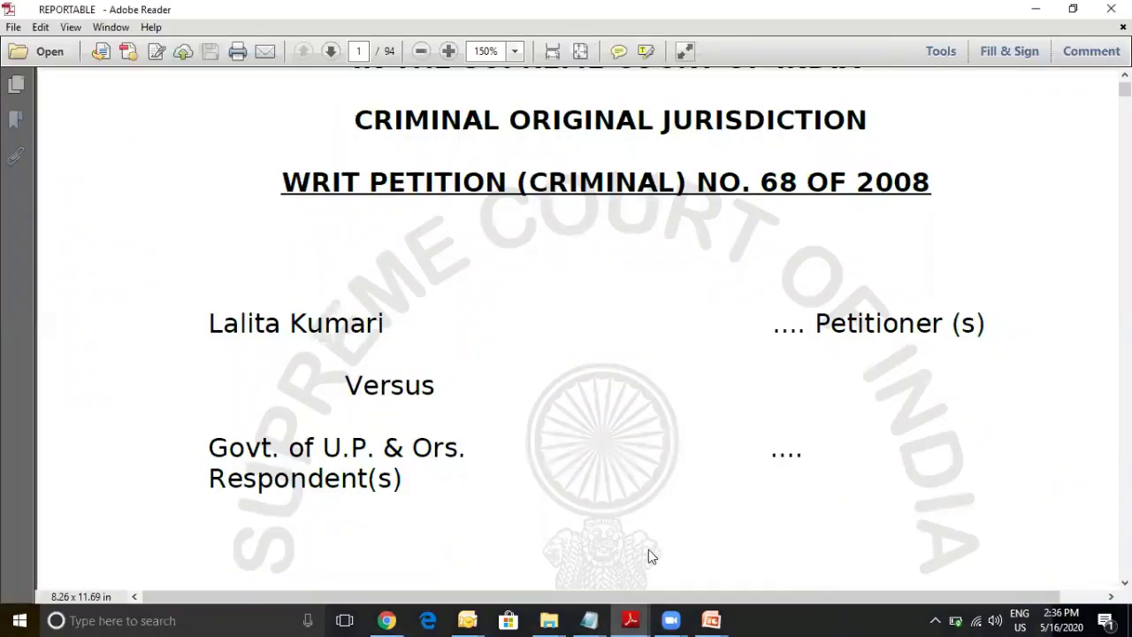
mouse_move(631, 619)
click(570, 572)
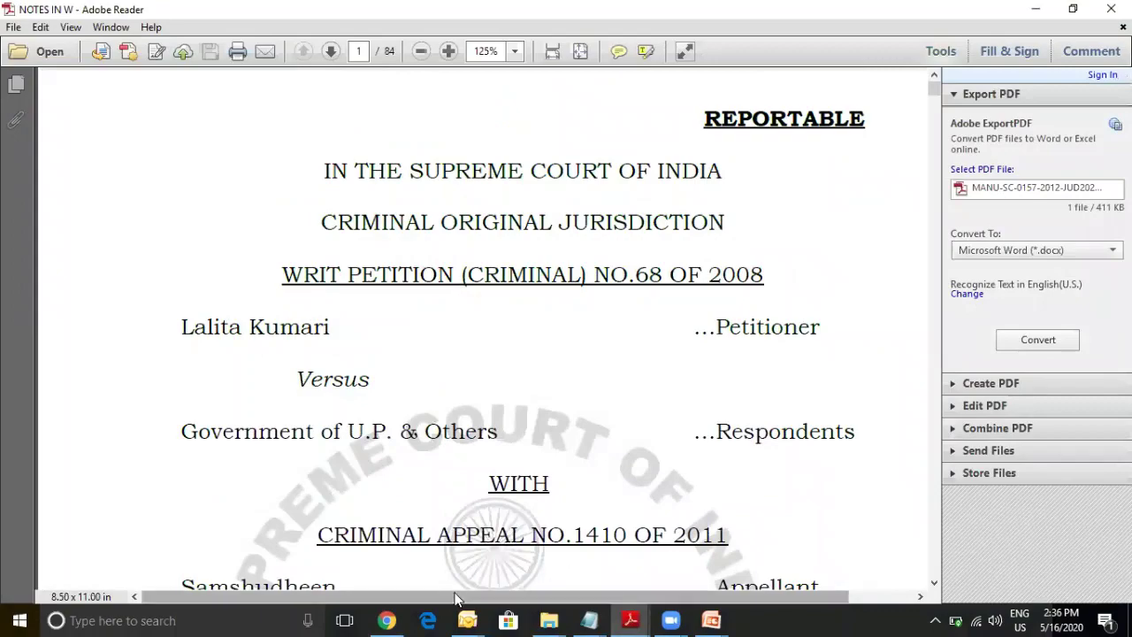
mouse_move(386, 620)
click(464, 477)
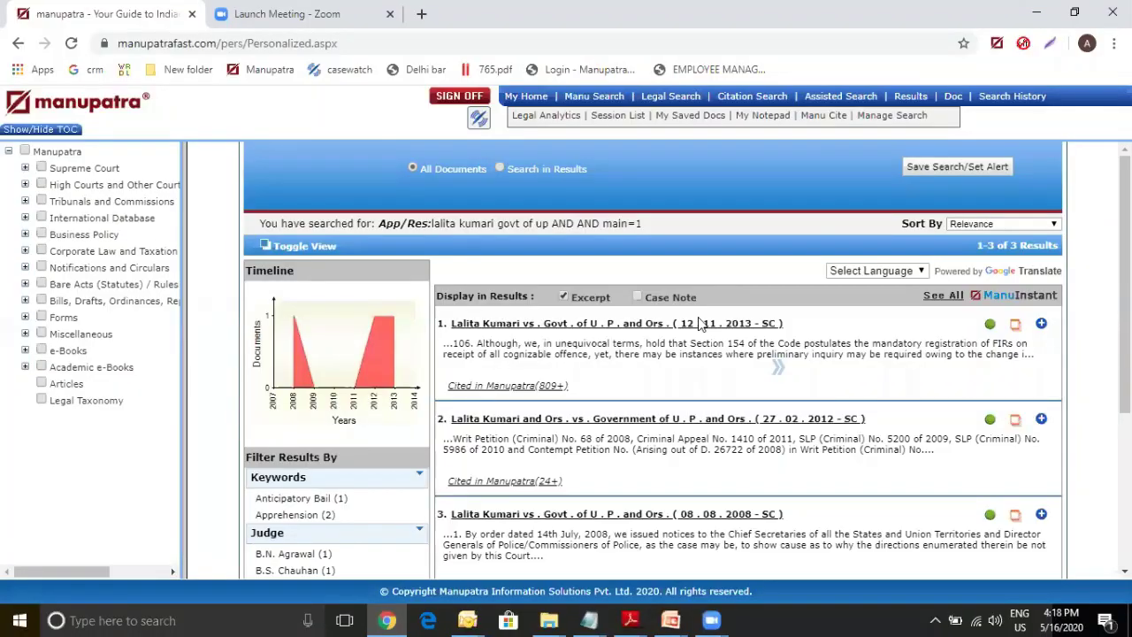
mouse_move(671, 620)
click(690, 557)
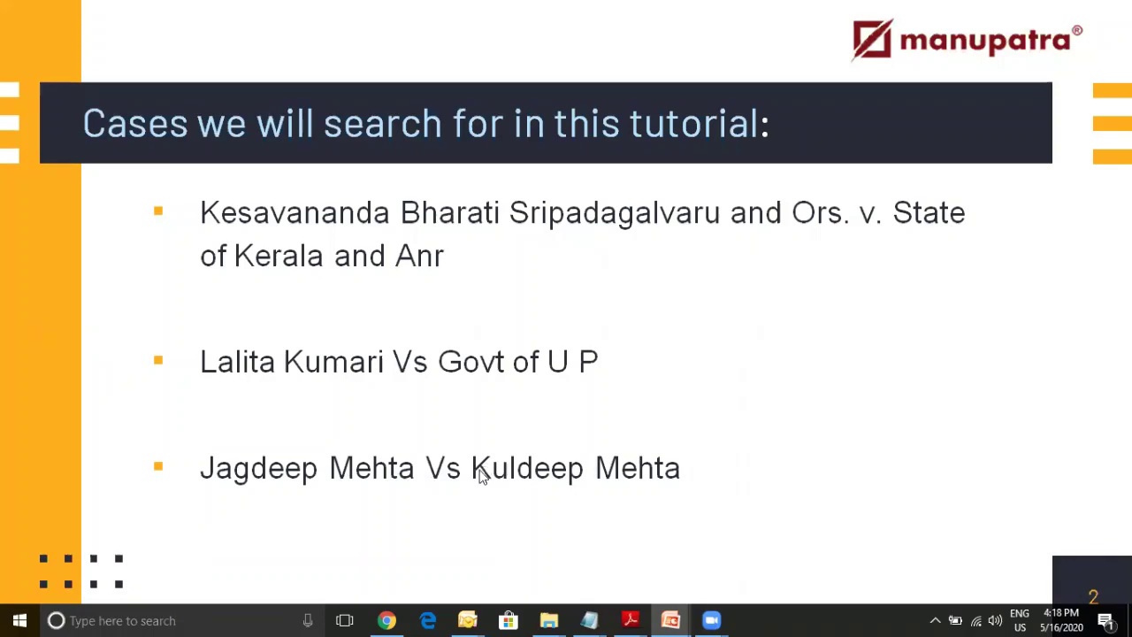
click(386, 620)
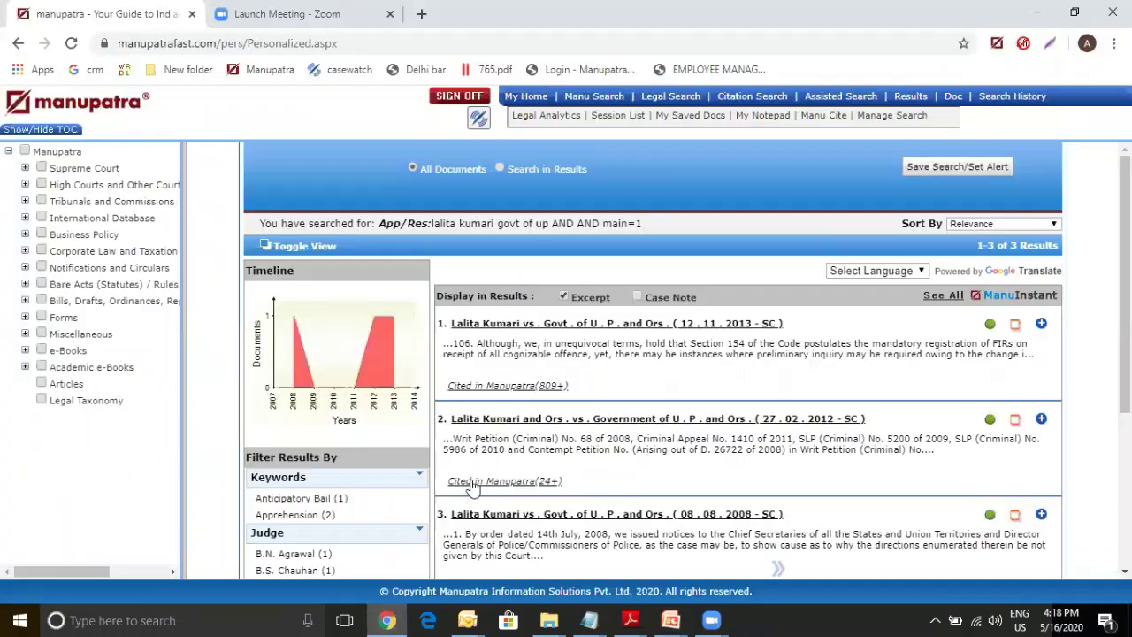
click(661, 99)
click(440, 281)
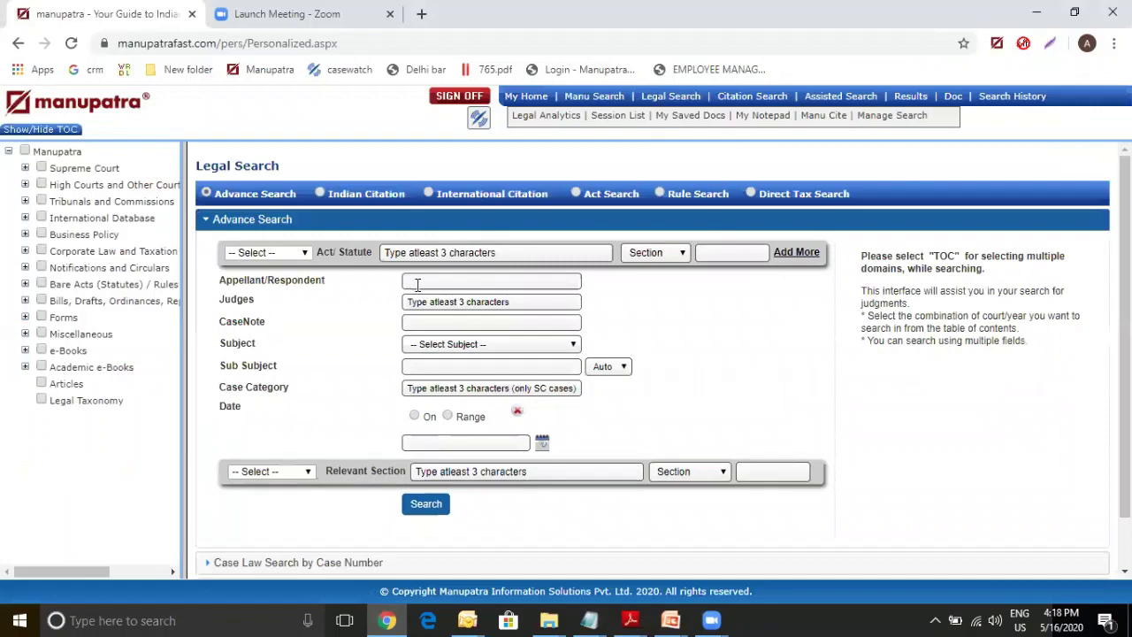
text(jagdeep mehta kuldeep mehta)
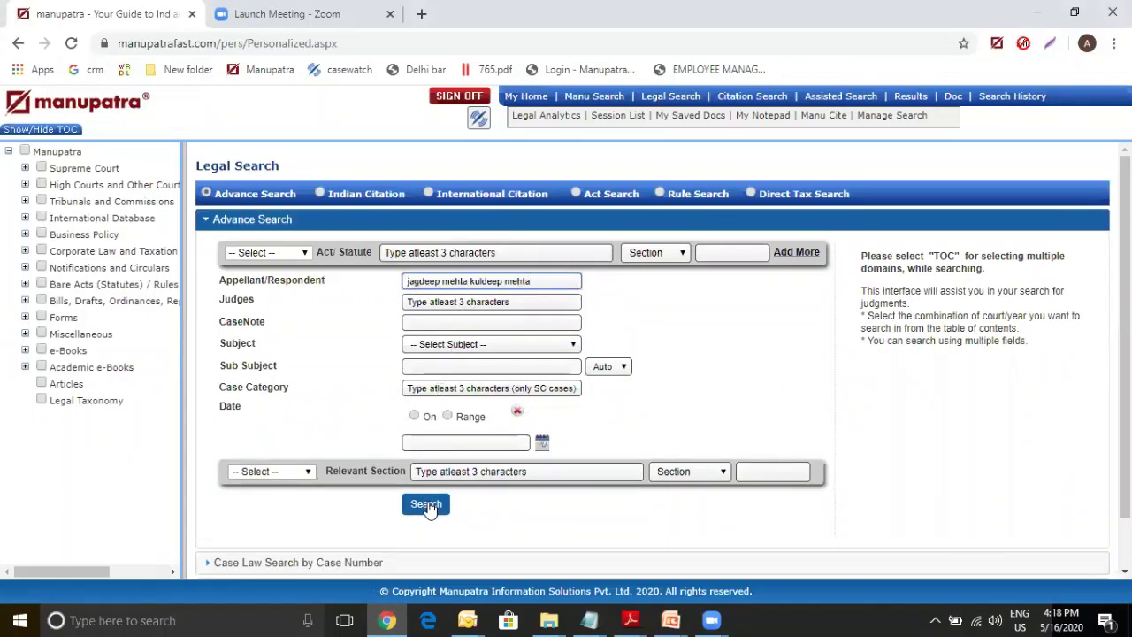
click(427, 503)
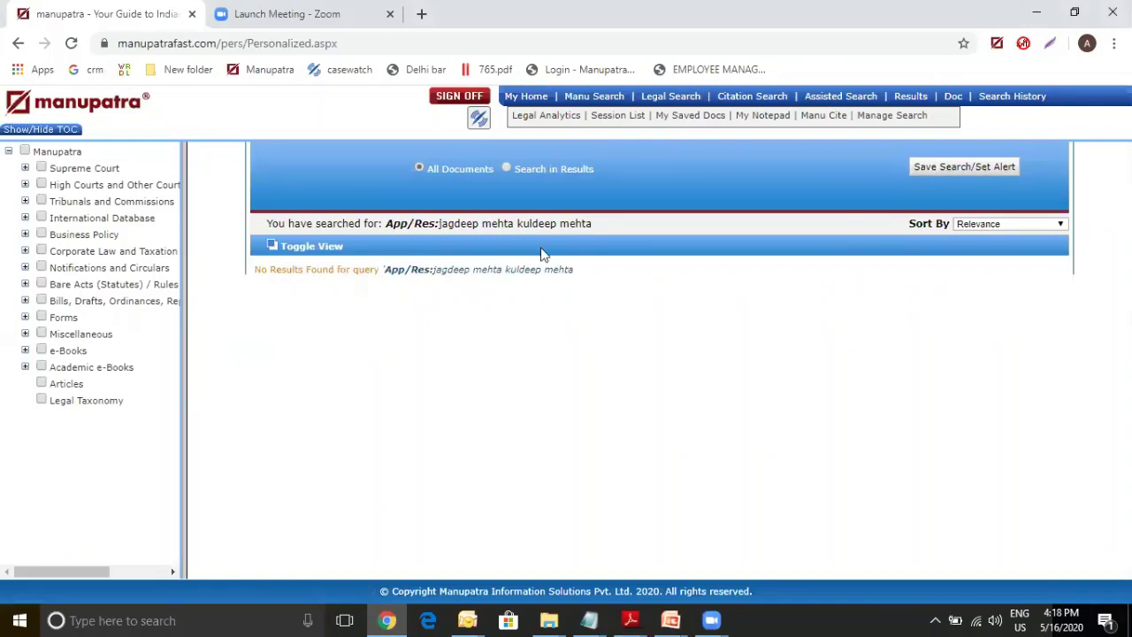
click(670, 102)
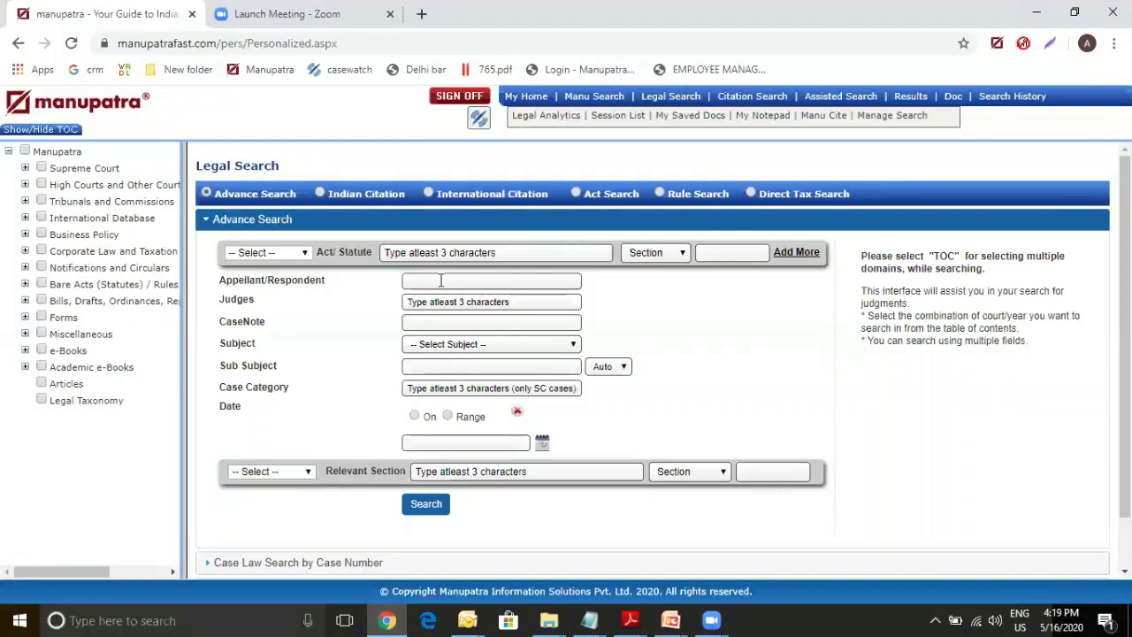
- Search 'jagdip mehta kuldip mehta', finding Kuldip Mehta vs. Jagdip Mehta (2007), then reopen Legal Search
text(jagdip mehta k)
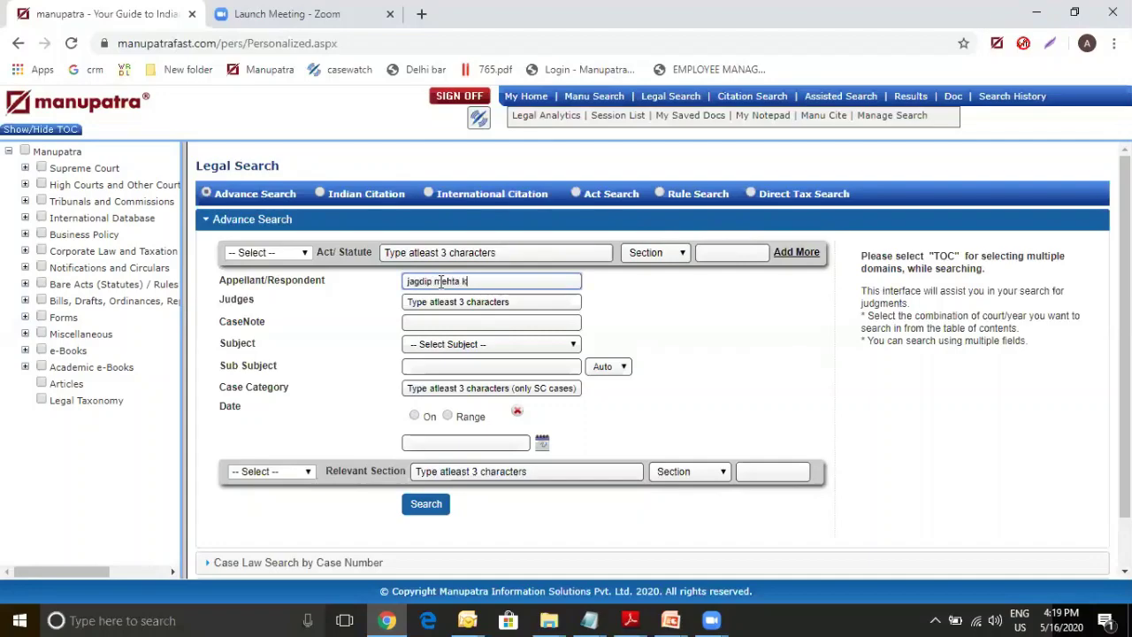
text(uldip mehta)
click(427, 505)
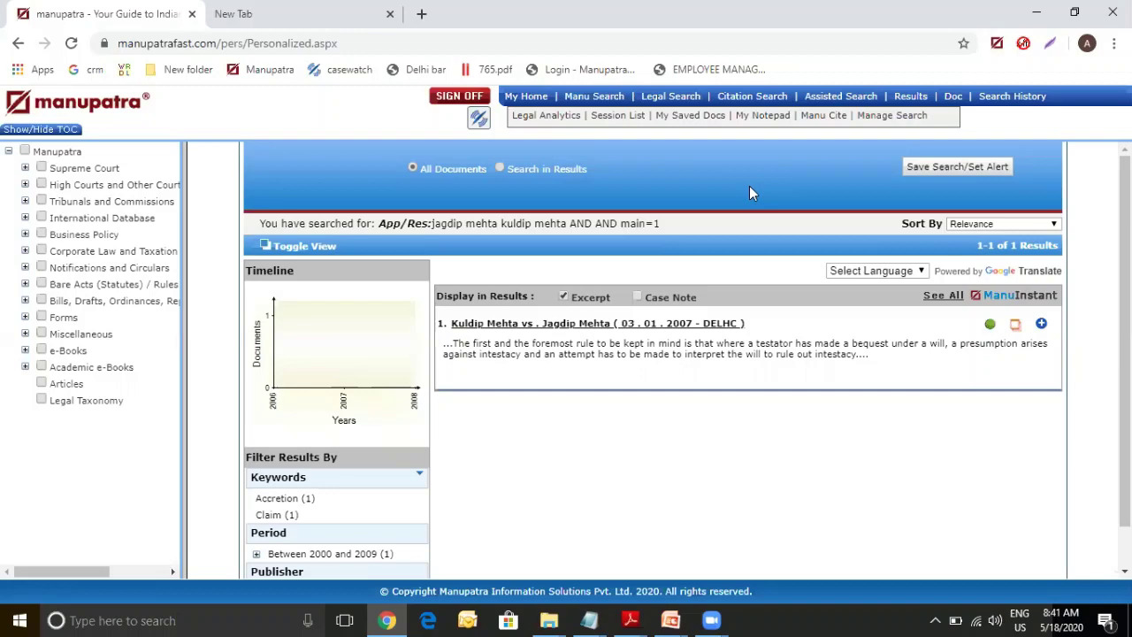
click(673, 102)
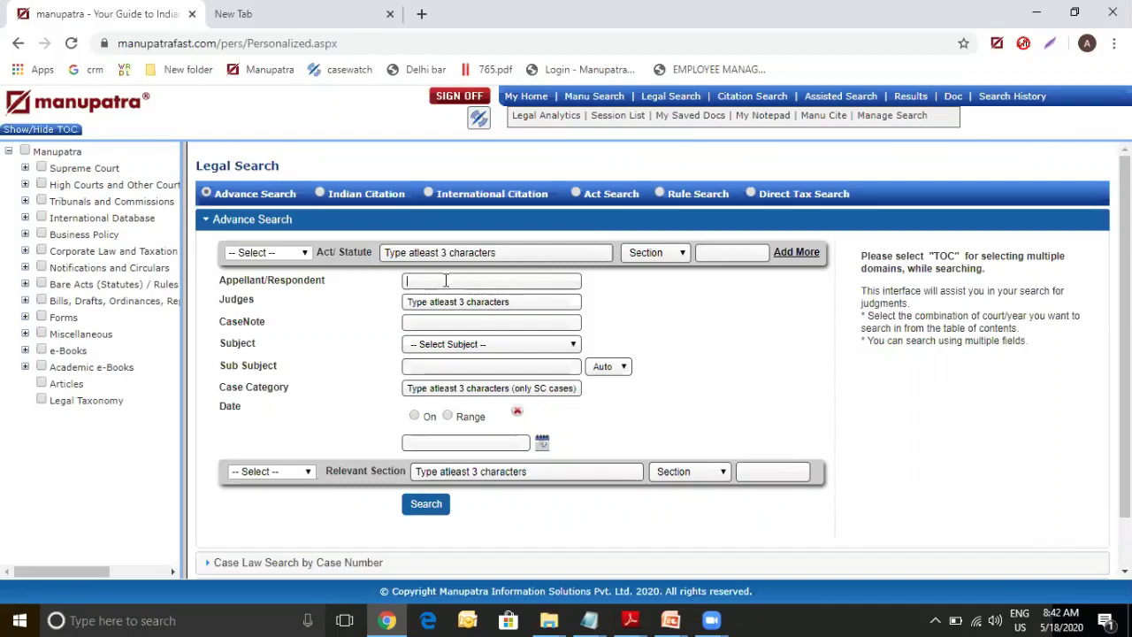
text(ajjet sin)
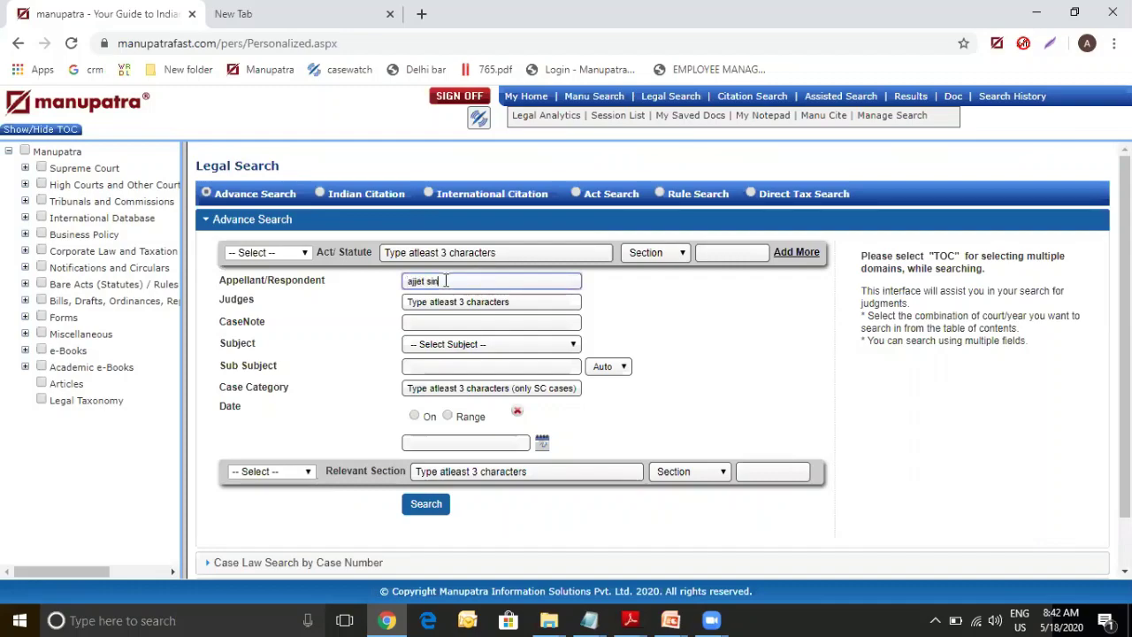
text(gh)
click(416, 281)
key(BackSpace)
text(e)
click(473, 281)
text(tajin*)
click(427, 504)
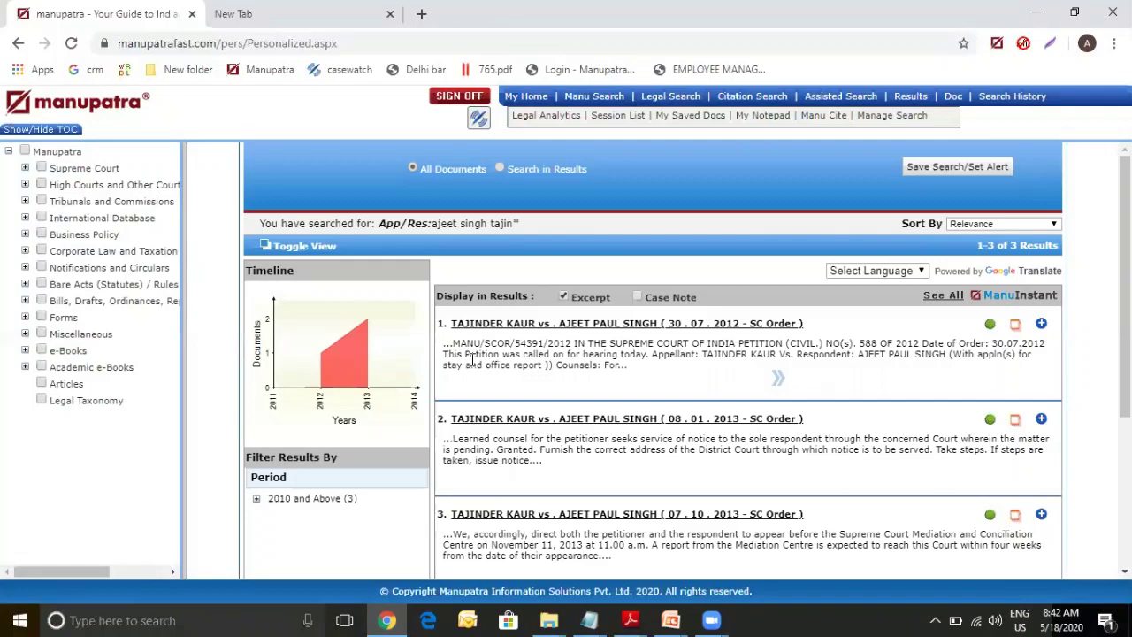
- Highlight 'tajin*' in the search summary, then clear the highlight
double_click(503, 224)
shift+click(549, 230)
click(536, 231)
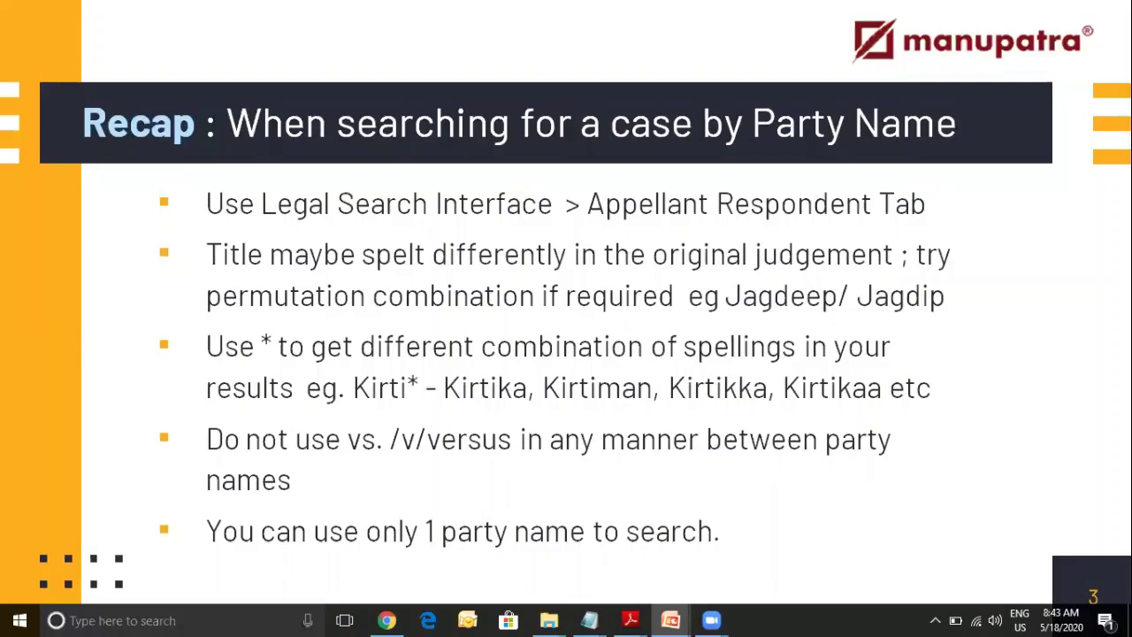
- Advance the slide show from the Recap slide to the closing thank-you slide
key(Right)
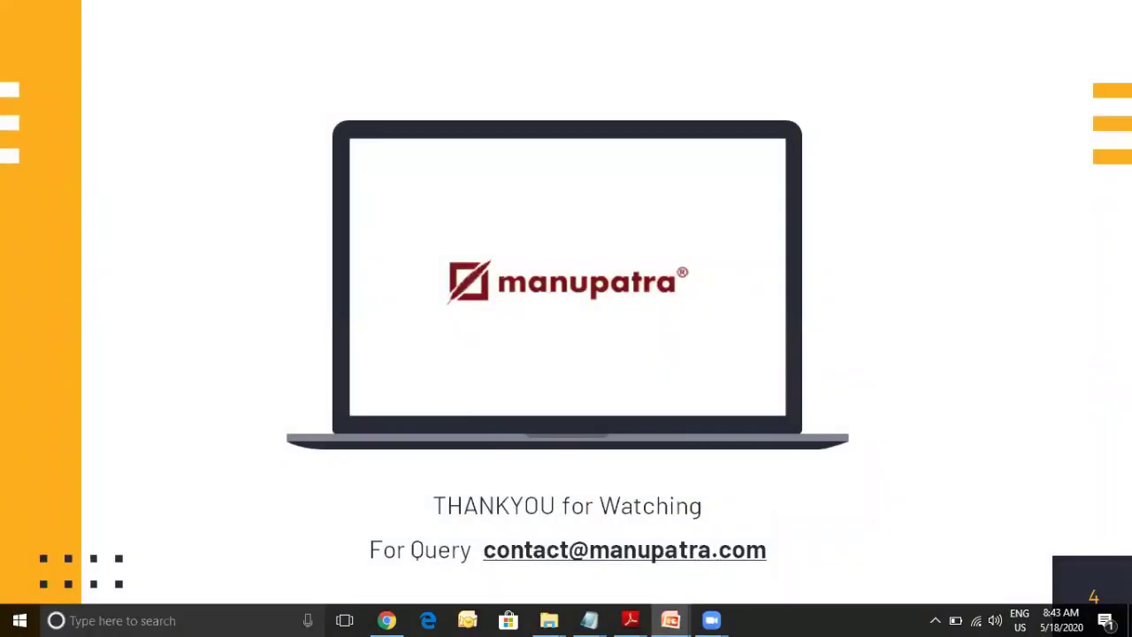